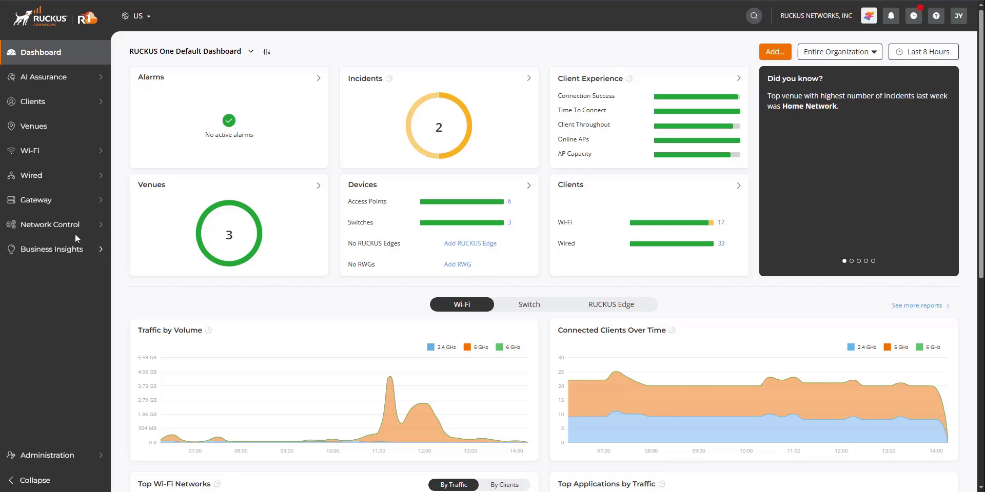
From the Network Control Service Catalog, add a new Directory Server profile
mouse_move(79, 223)
left_click(140, 247)
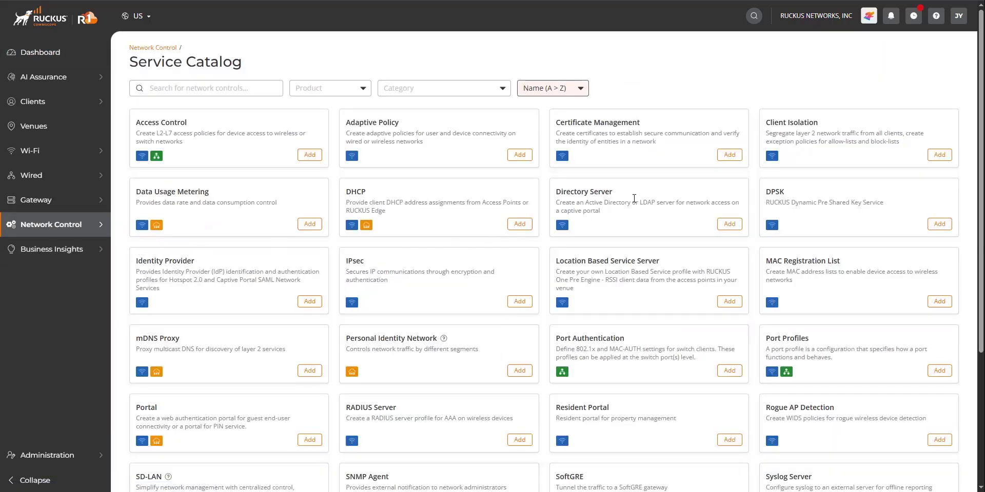
left_click(728, 225)
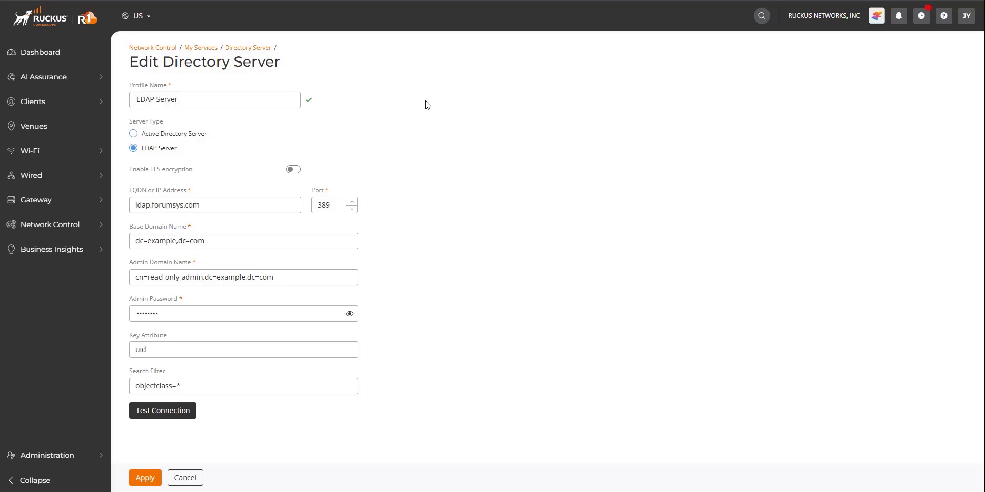
Keep the server type as LDAP Server with TLS disabled and port 389
left_click(161, 137)
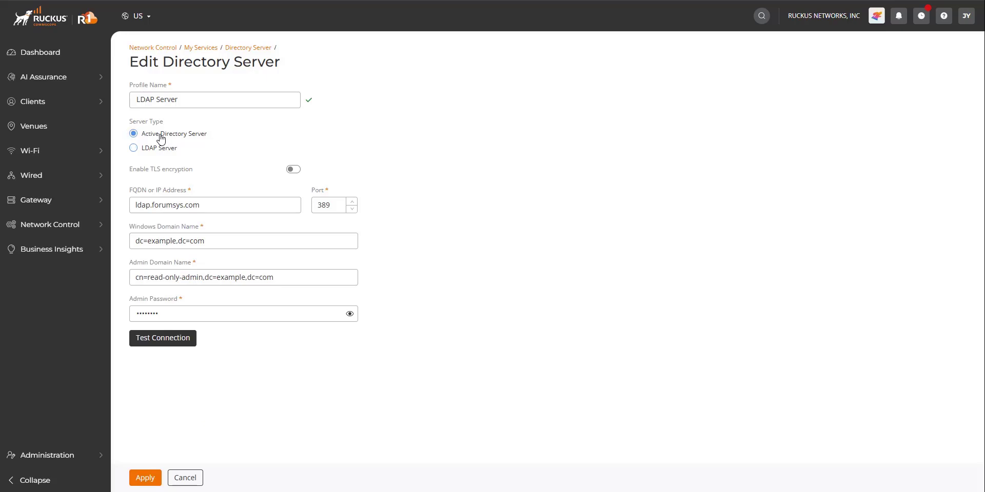
left_click(160, 148)
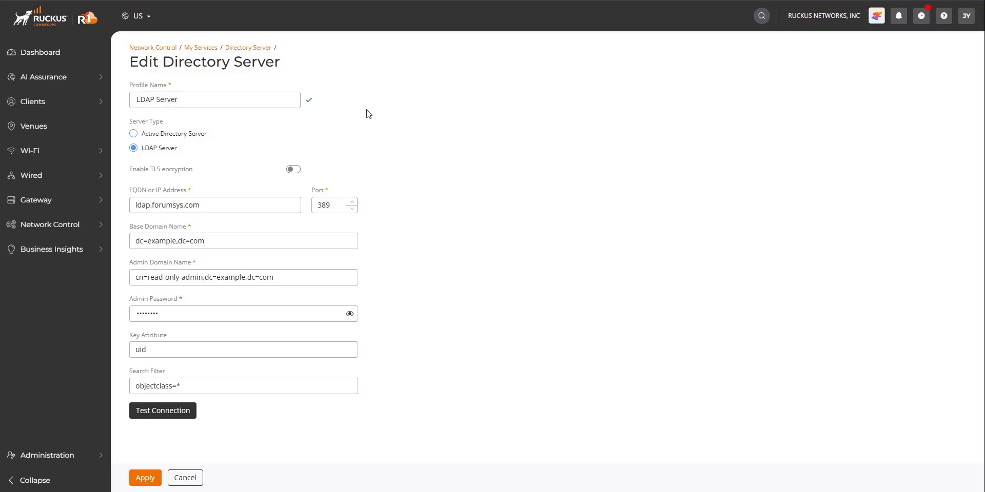
left_click(294, 170)
left_click(294, 170)
left_click(294, 171)
left_click(294, 170)
left_click(294, 171)
left_click(295, 172)
Check the port and admin domain values, then test the LDAP server connection
left_click(333, 205)
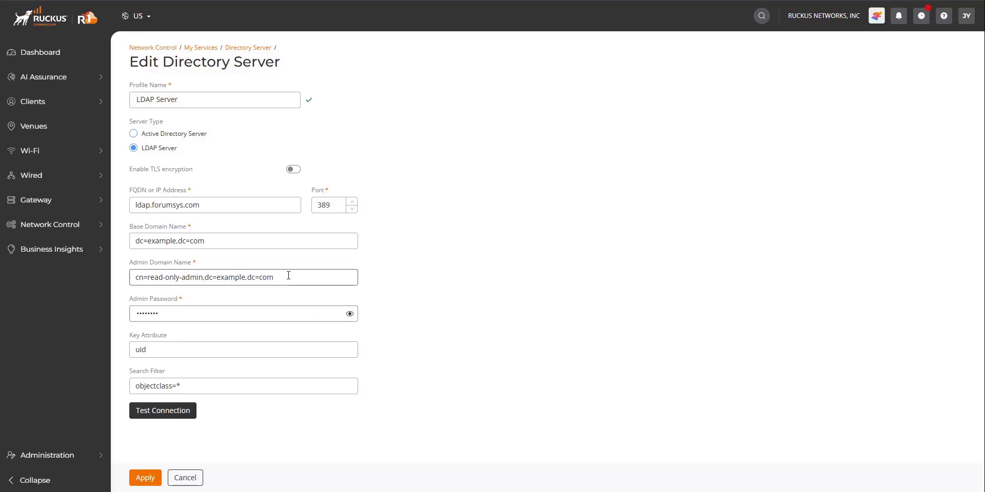
left_click(350, 276)
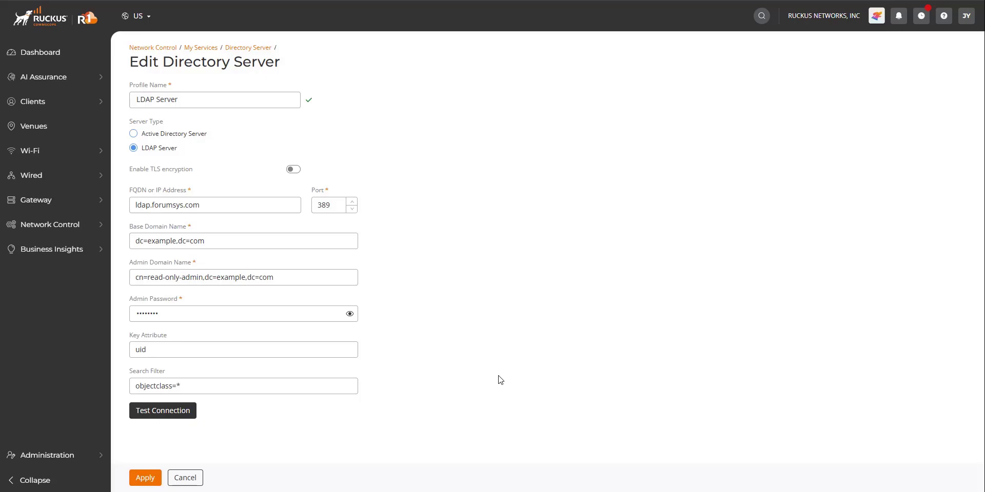
left_click(178, 417)
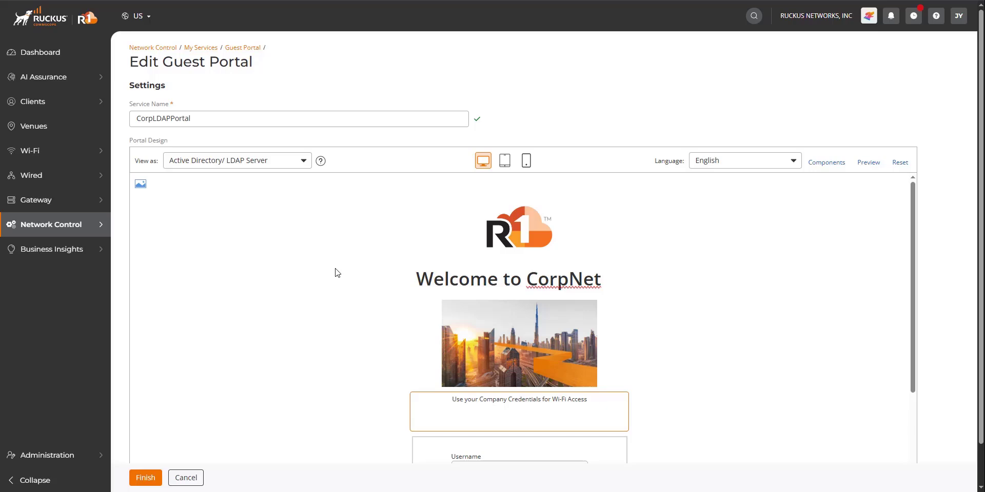
Review the Welcome to CorpNet login box preview and finish the CorpLDAPPortal guest portal
scroll(338, 266, "down", 2)
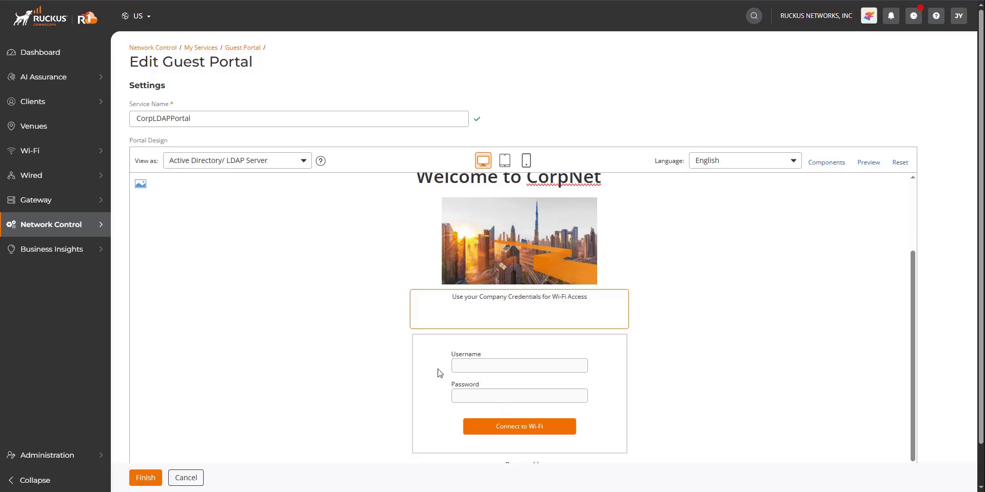
scroll(405, 331, "down", 1)
scroll(405, 331, "up", 5)
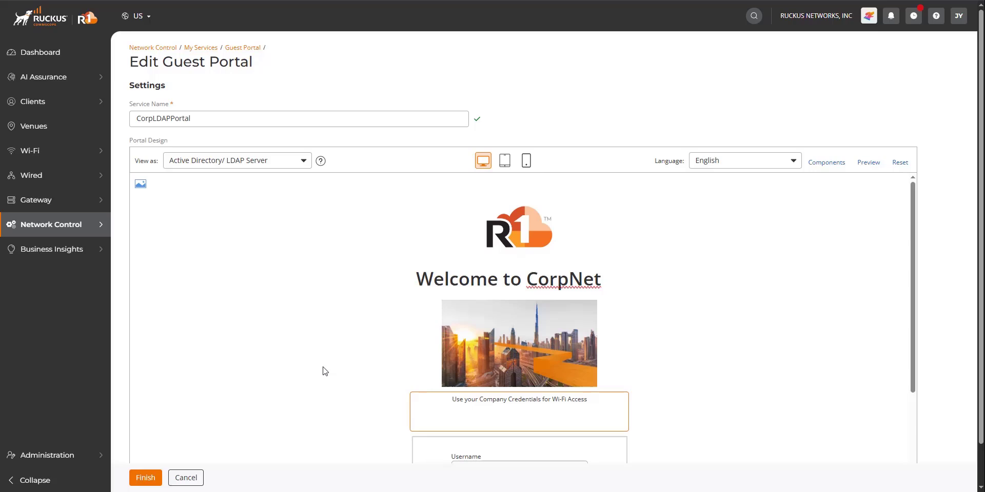
left_click(143, 478)
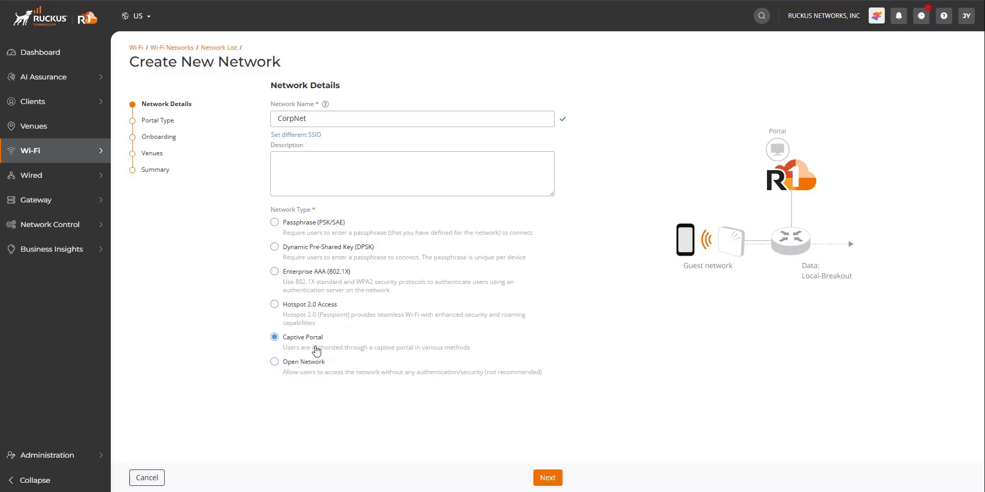
Set CorpNet's captive portal type to Active Directory/LDAP Server
left_click(548, 477)
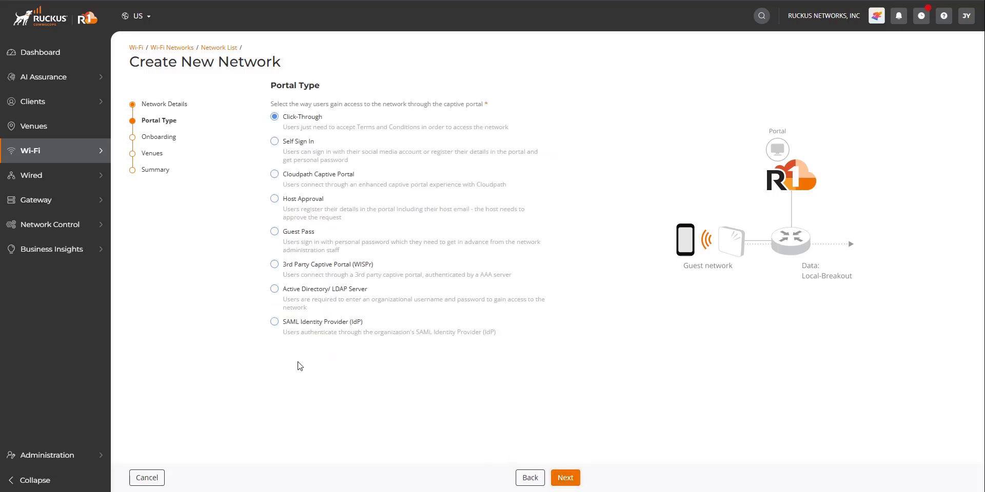
left_click(275, 292)
Select the LDAP Server directory profile and keep network security at None
left_click(567, 481)
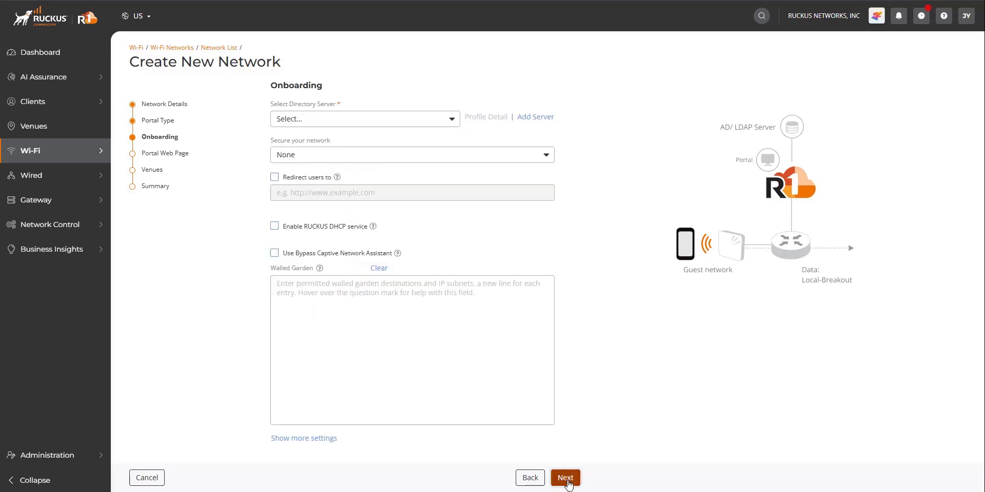
left_click(444, 122)
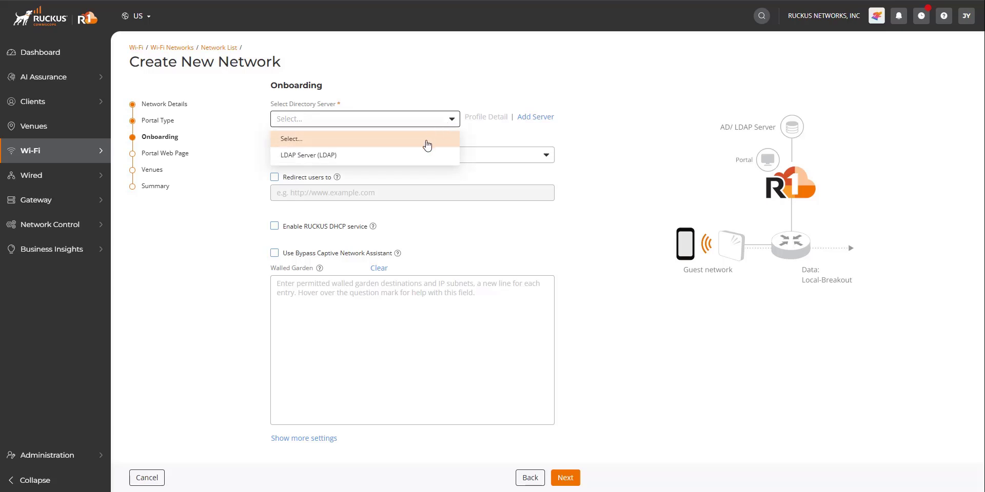
left_click(410, 161)
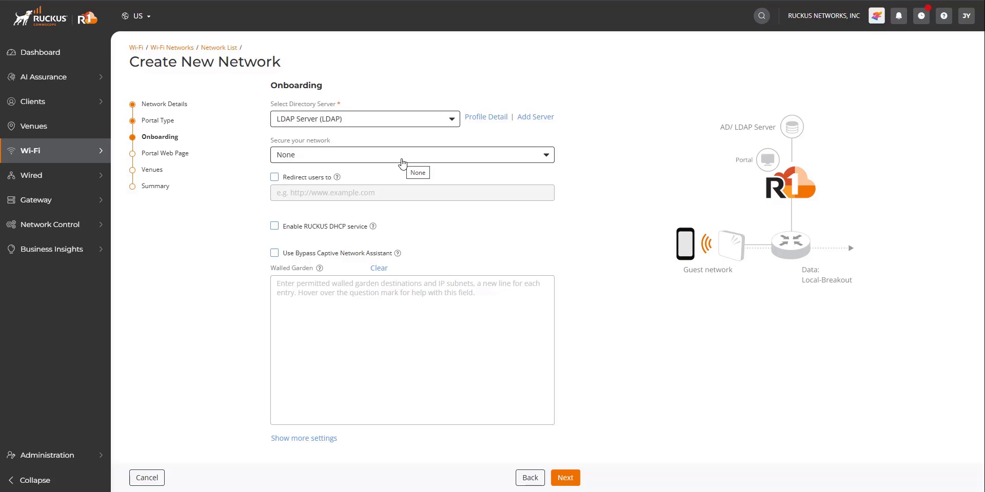
left_click(402, 164)
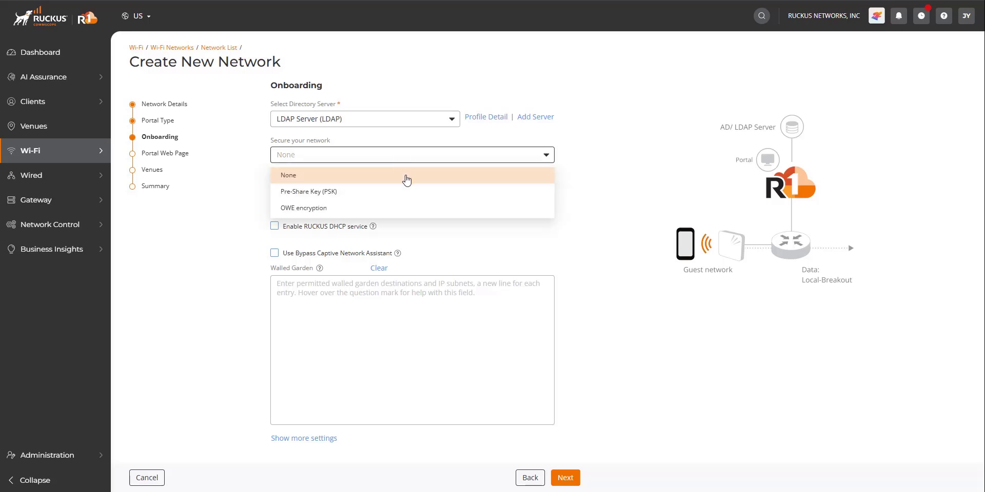
left_click(612, 136)
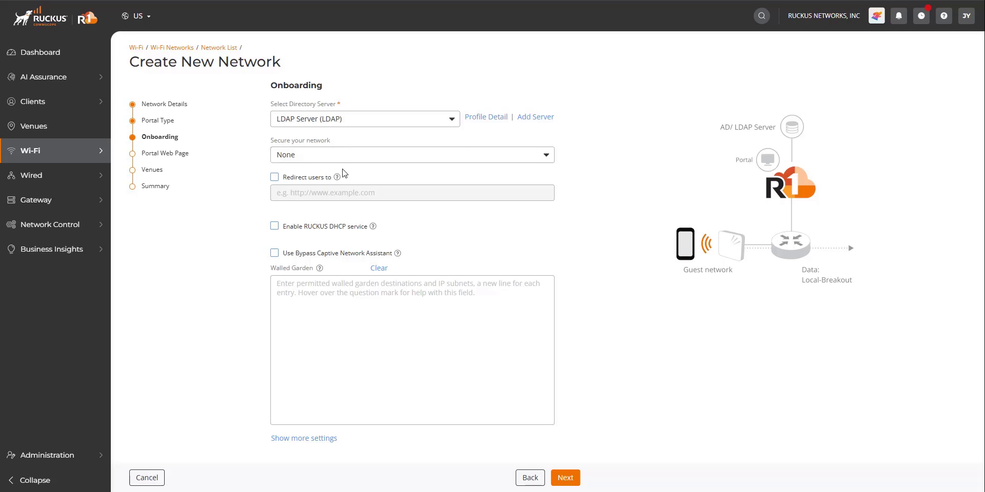
left_click(273, 177)
left_click(345, 192)
type("https:")
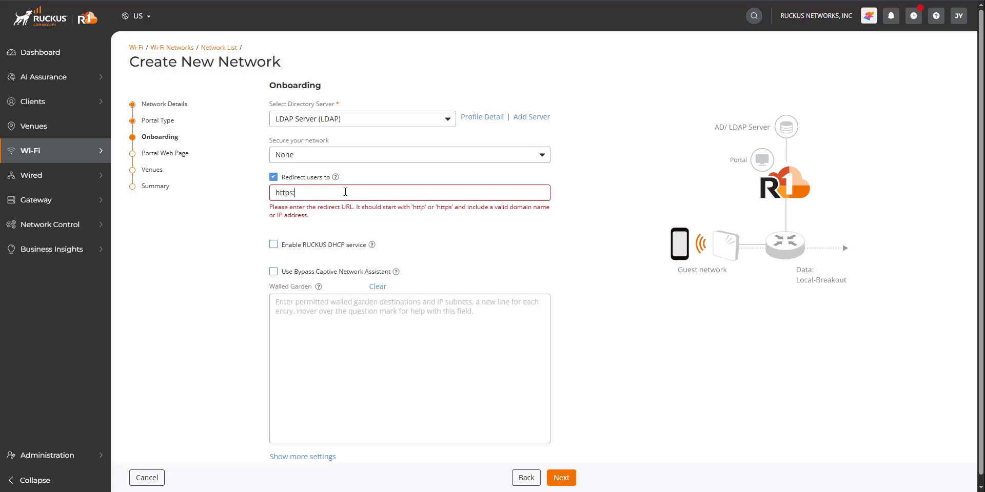
type("//commscope.com")
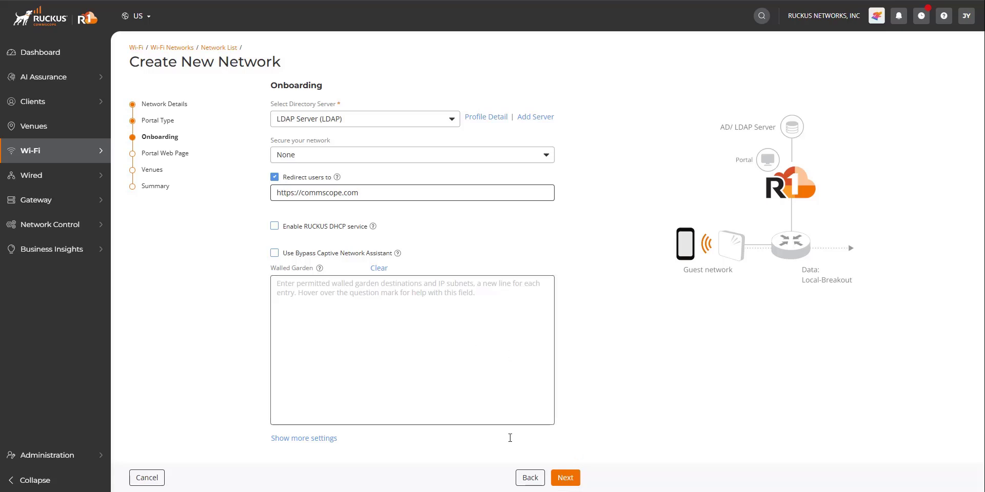
left_click(565, 477)
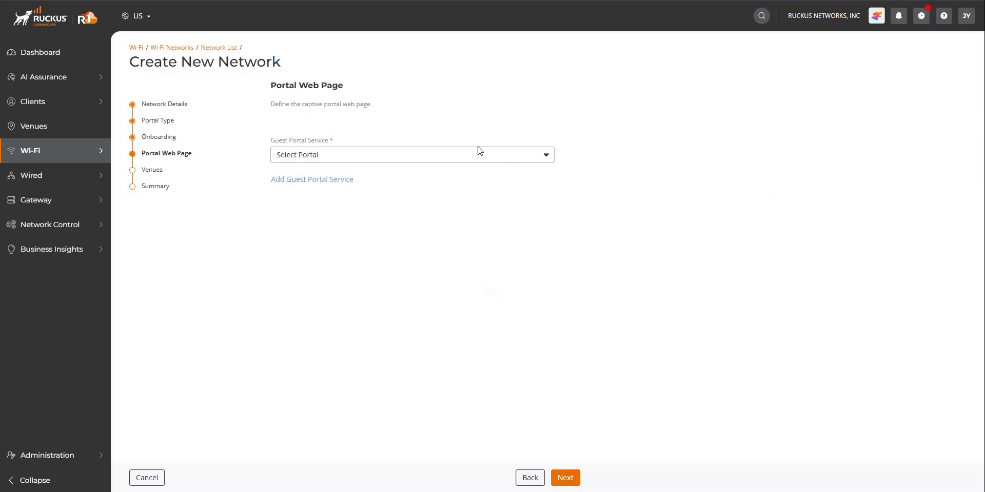
Assign CorpLDAPPortal as the network's guest portal service
left_click(473, 164)
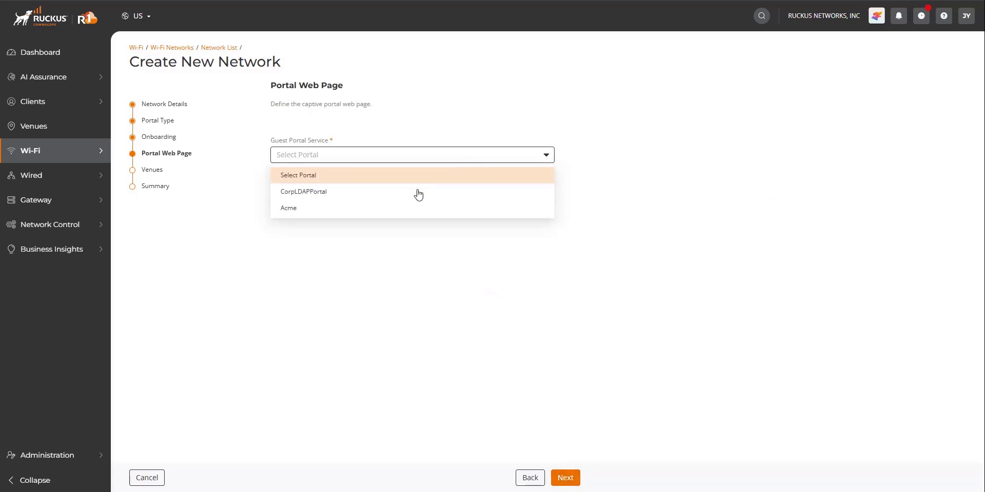
left_click(314, 195)
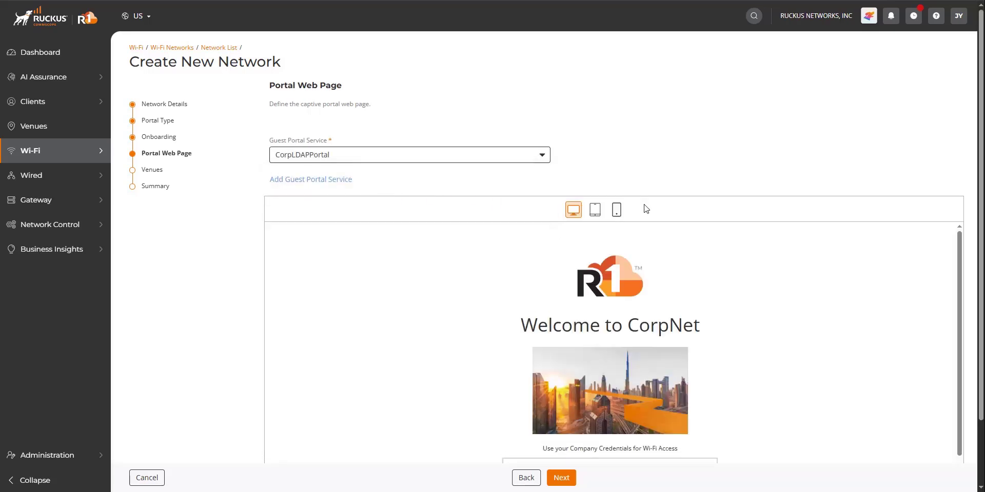
left_click(570, 478)
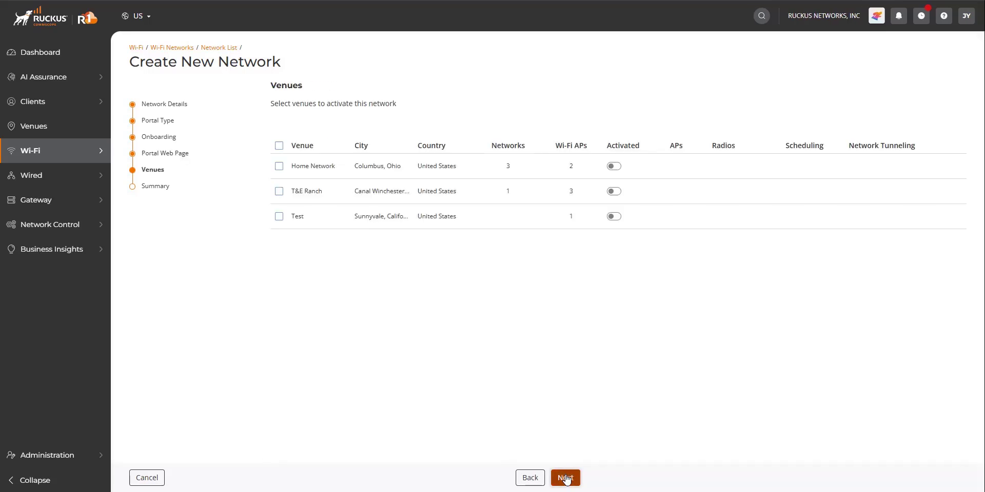
Activate CorpNet on the Test venue and create the network
left_click(279, 216)
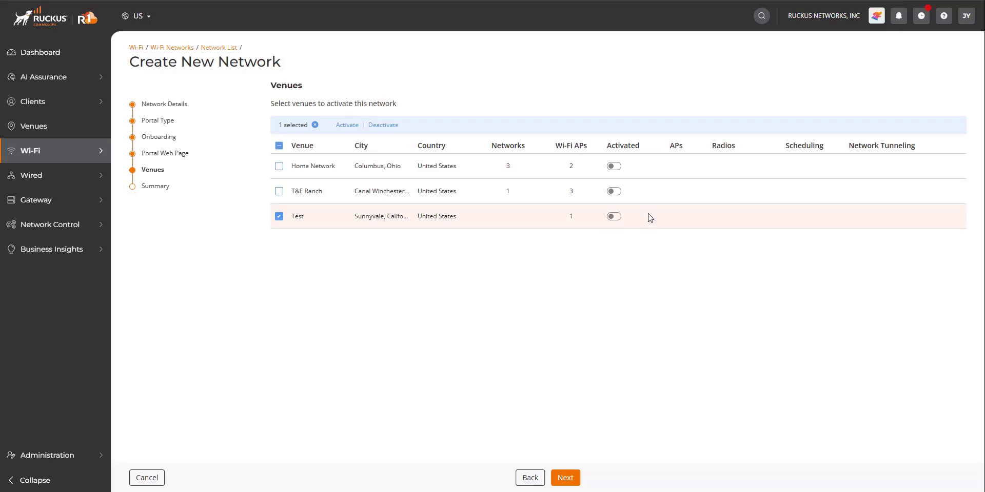
left_click(614, 217)
left_click(566, 479)
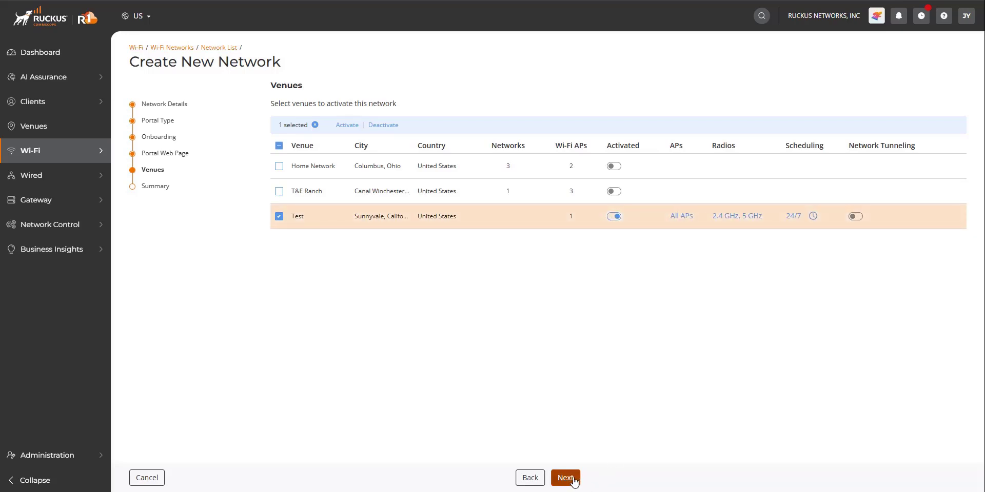
left_click(566, 478)
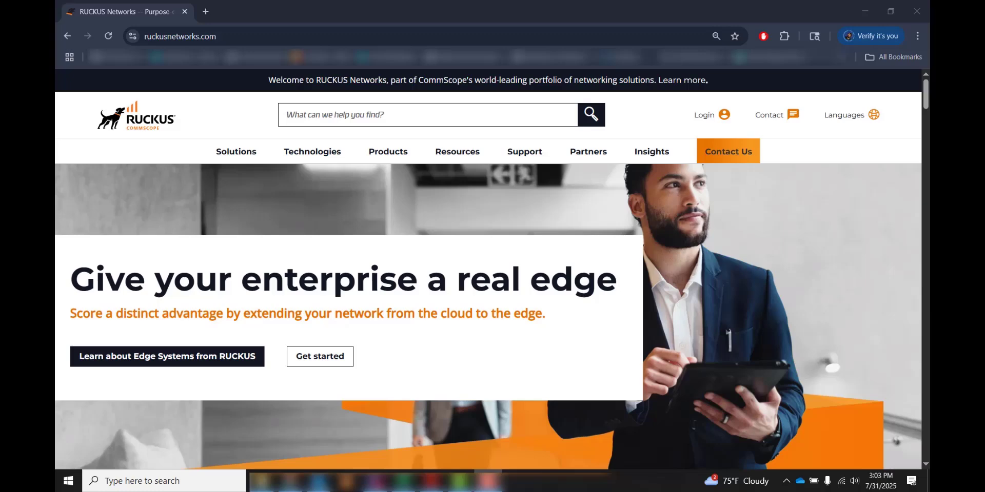
Connect Windows to the open CorpNet Wi-Fi network from the taskbar
left_click(842, 484)
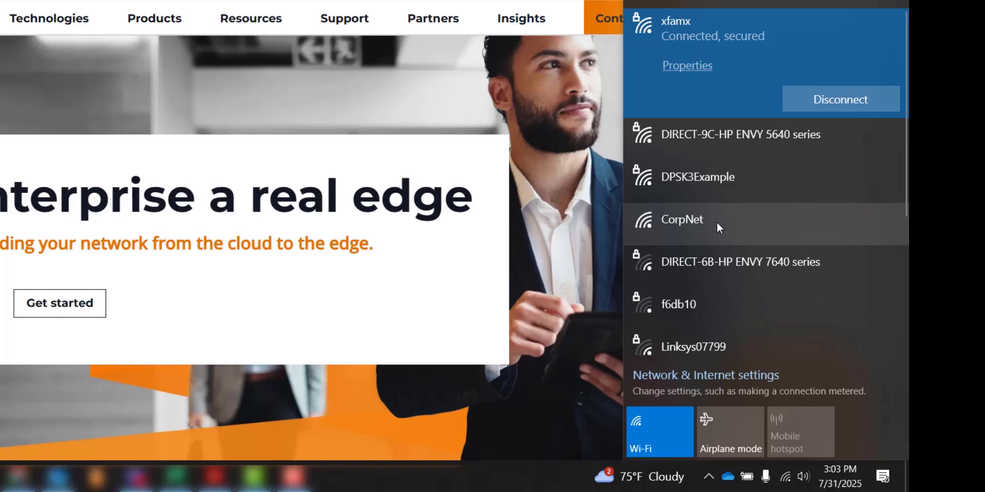
left_click(717, 223)
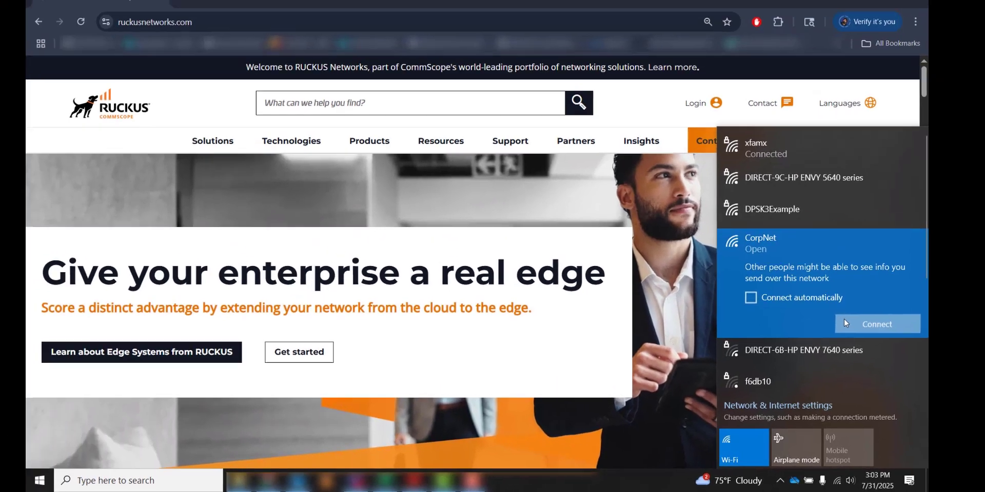
left_click(845, 322)
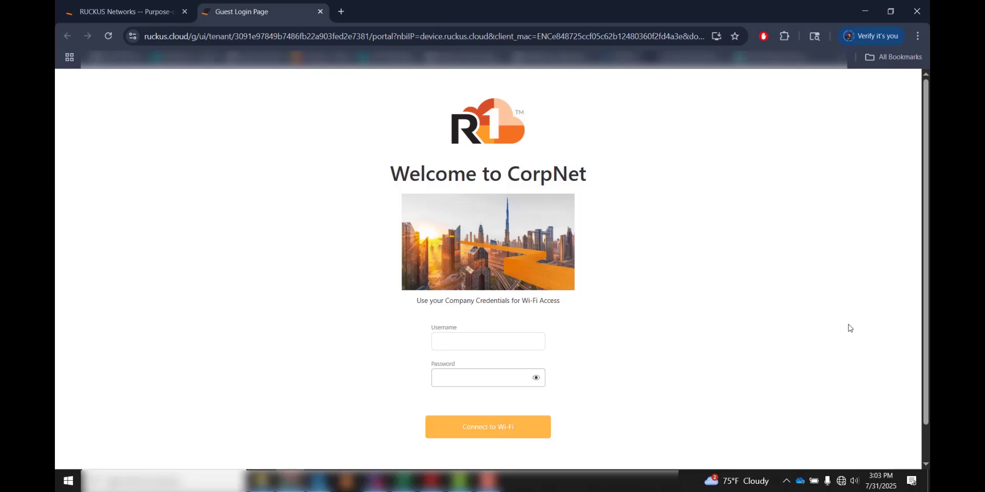
Log in with the directory username and password, dismiss the first failure, and retry successfully
left_click(518, 342)
type("newton")
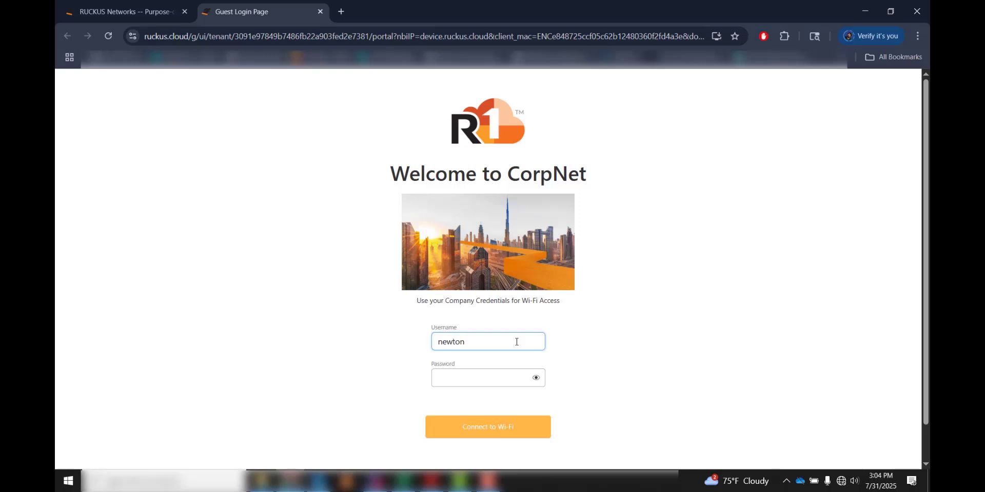
left_click(529, 378)
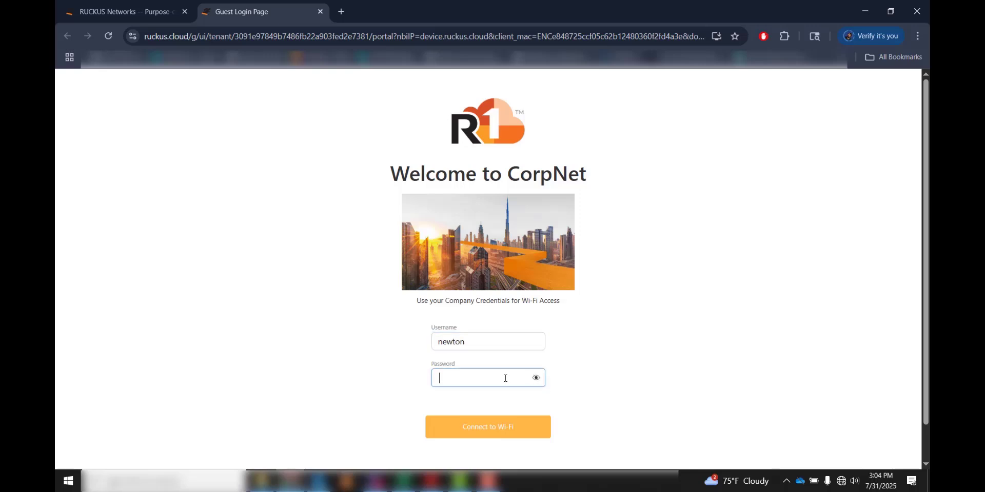
type("password1")
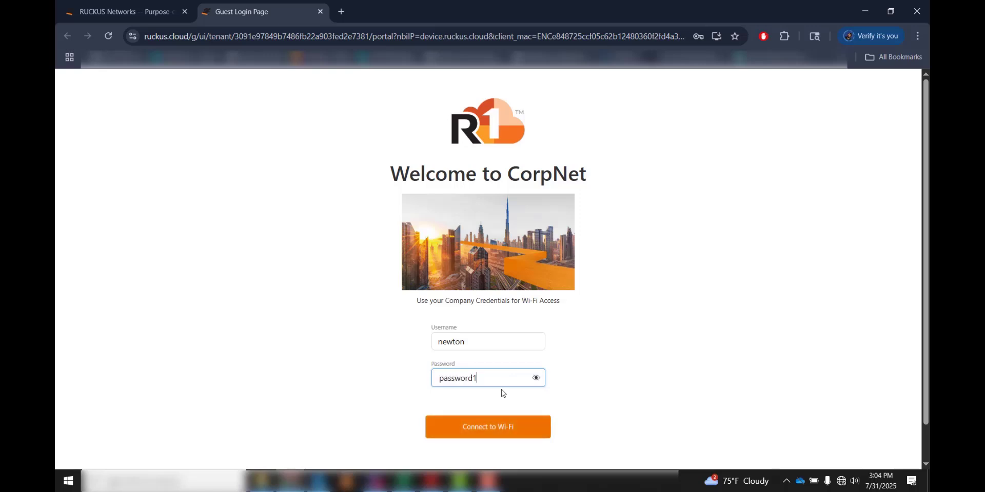
left_click(492, 432)
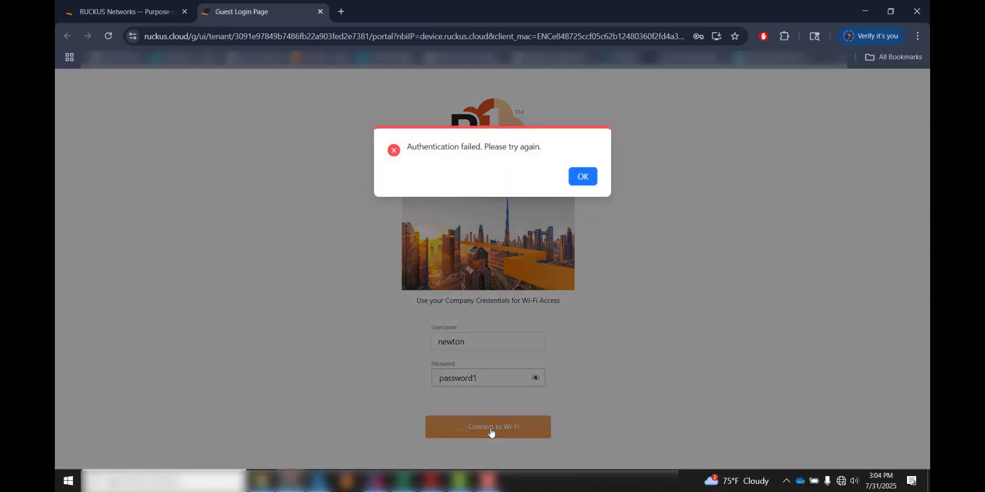
left_click(583, 176)
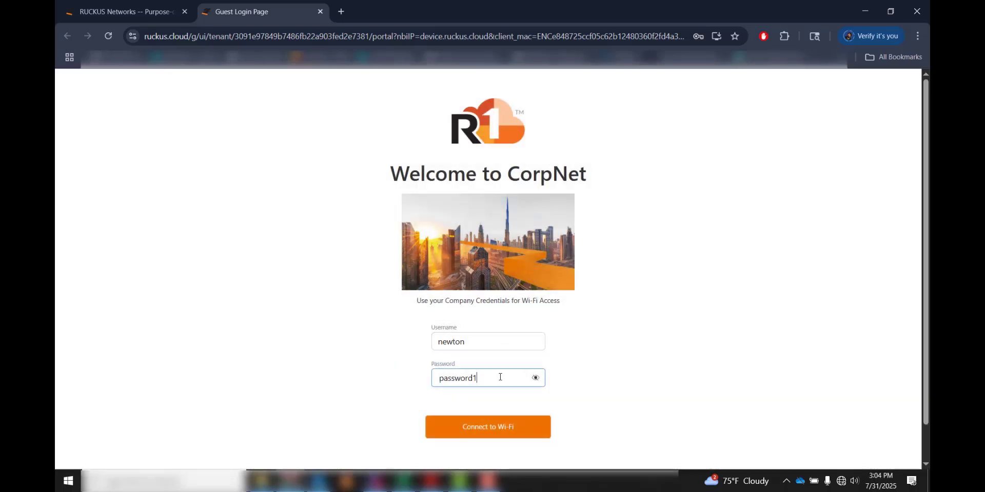
left_click(483, 429)
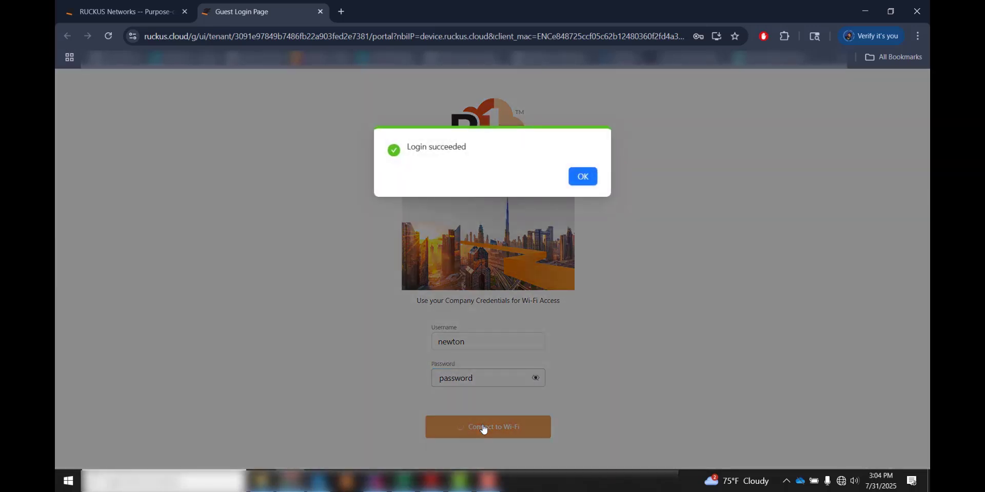
left_click(590, 178)
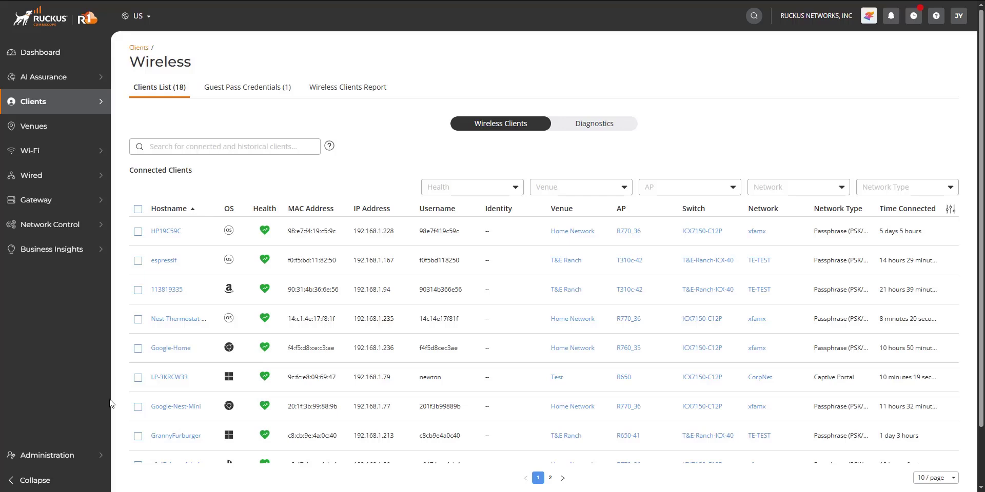
Open LP-3KRCW33's details and review its connection and guest information
left_click(169, 378)
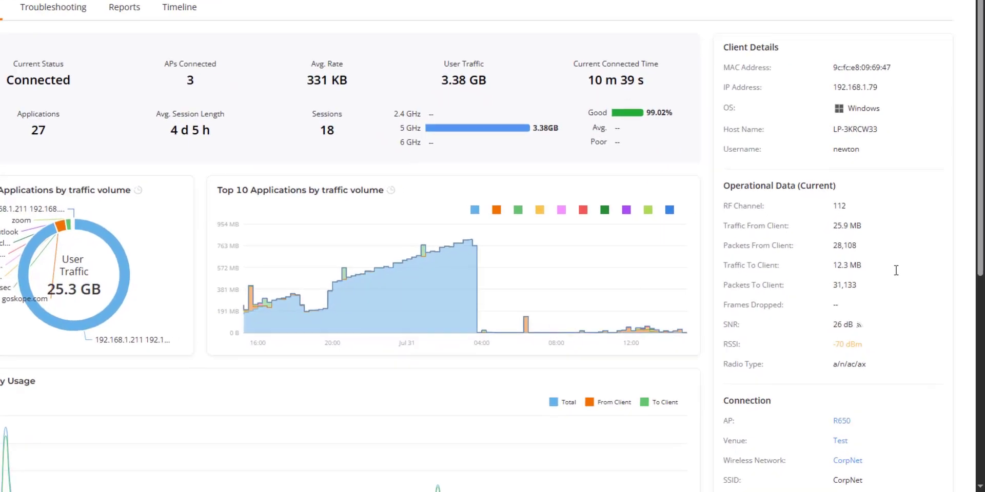
left_click_drag(865, 152, 829, 154)
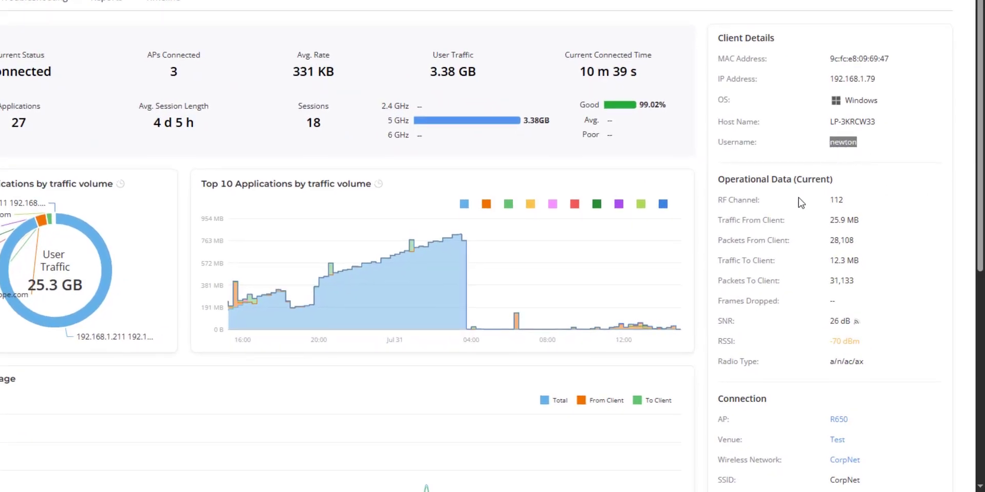
scroll(800, 215, "down", 4)
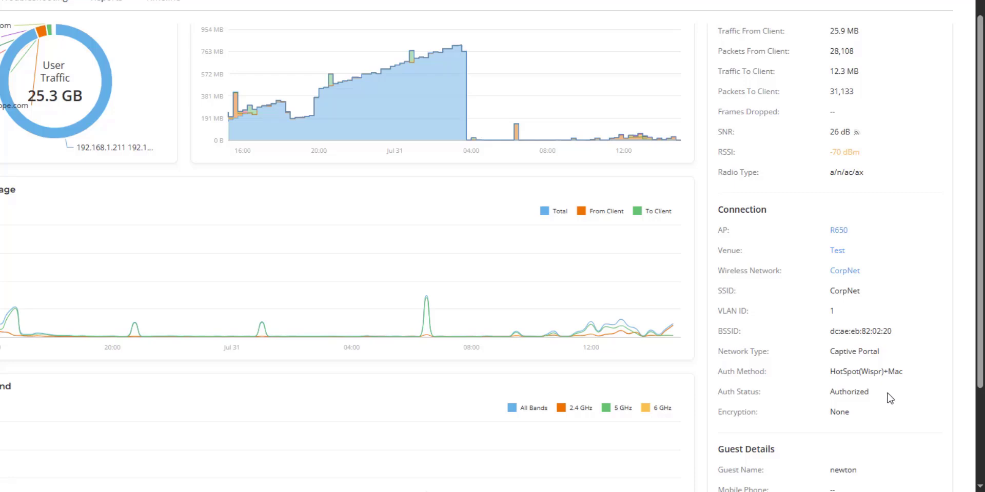
scroll(890, 392, "down", 1)
scroll(891, 352, "down", 1)
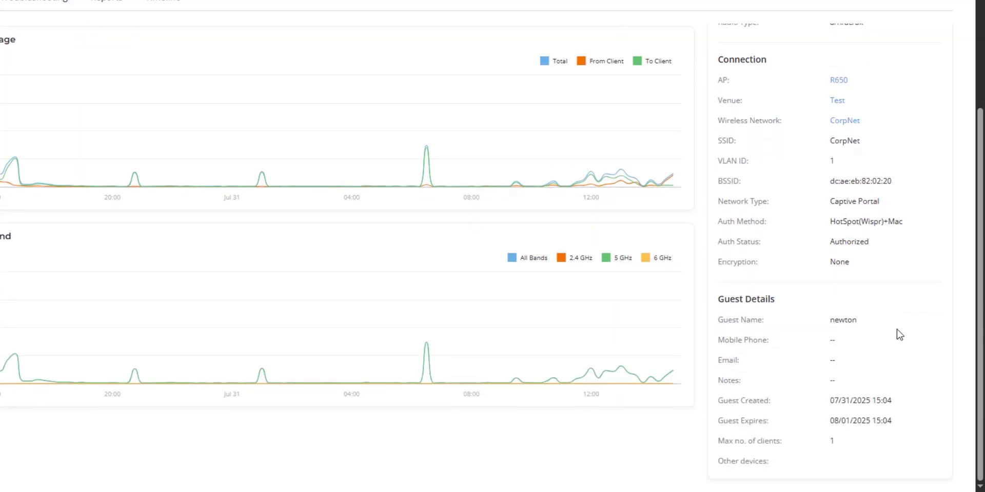
scroll(897, 333, "up", 3)
scroll(904, 331, "up", 3)
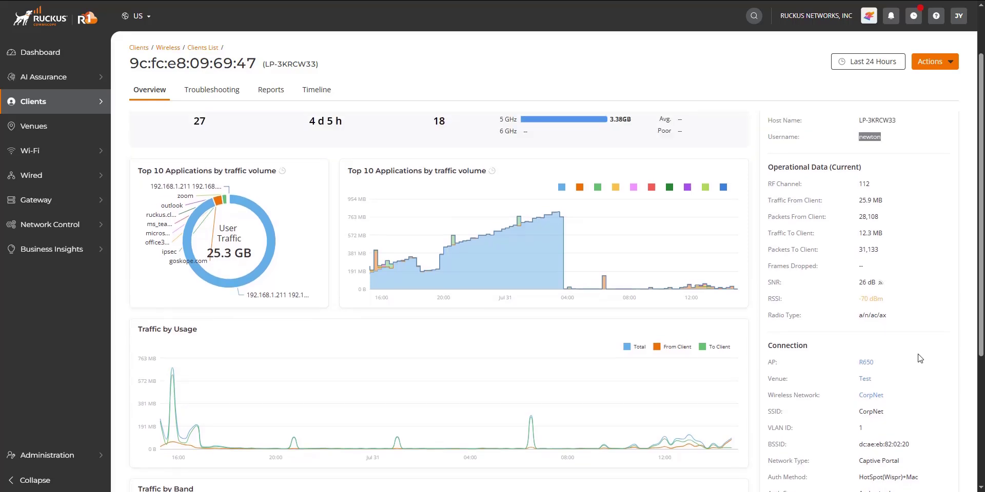
scroll(923, 355, "down", 1)
scroll(924, 322, "up", 1)
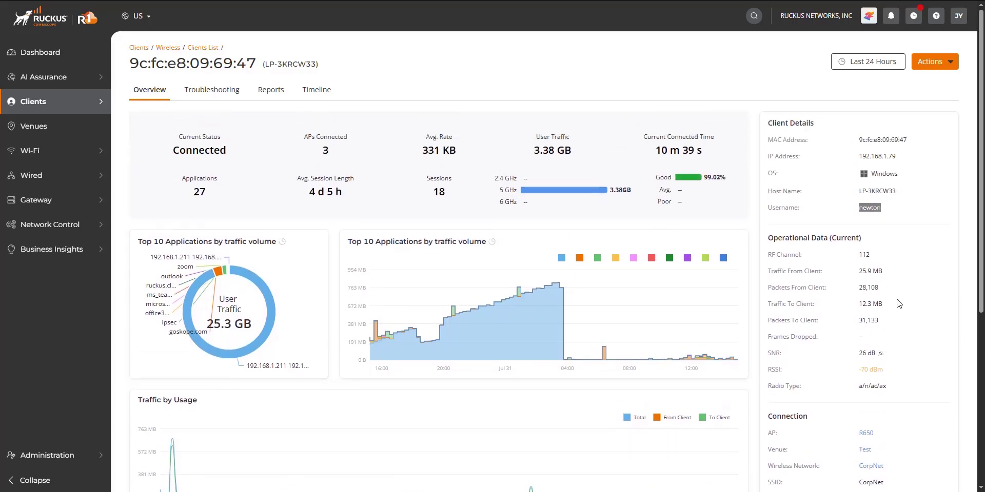